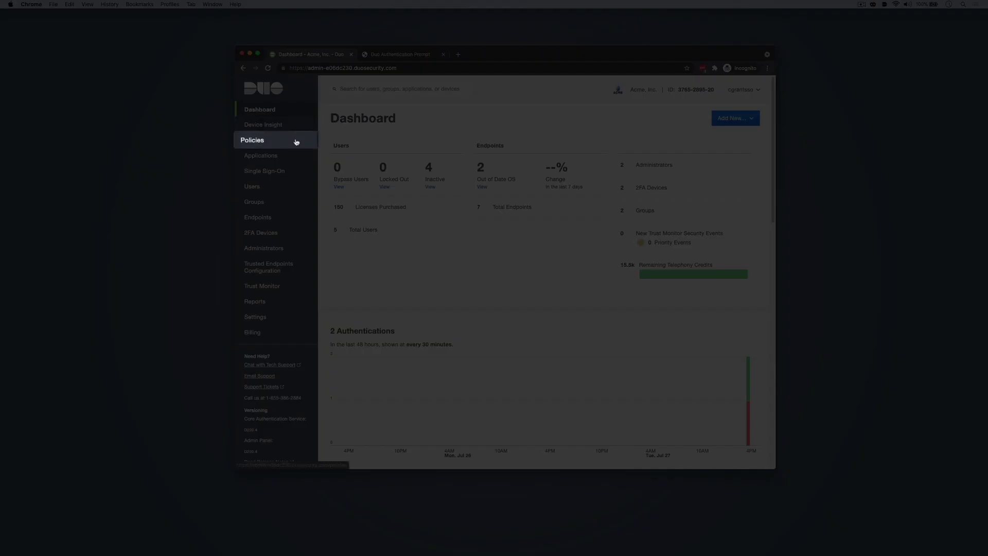
Step: Open the Policies page and review the rules listed in the Global Policy
left_click(296, 140)
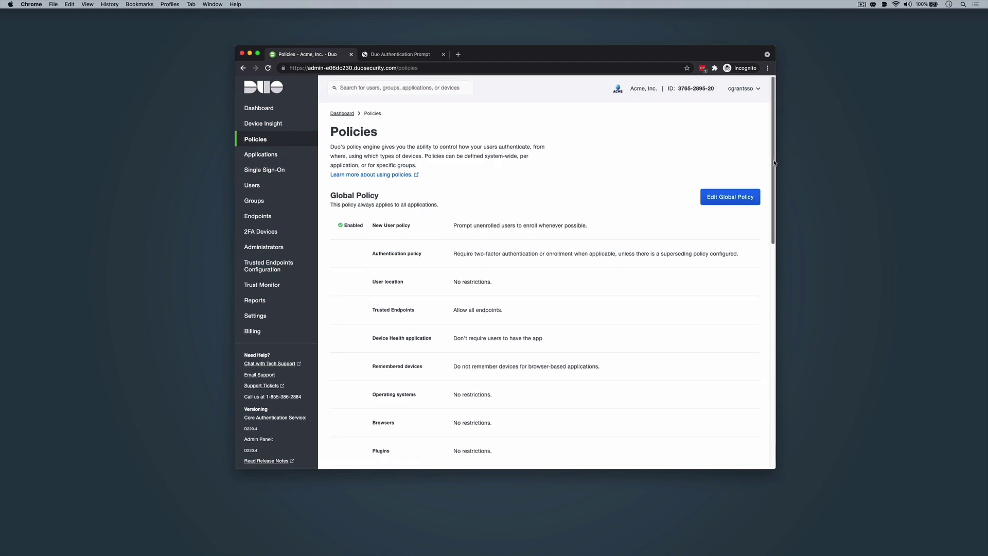
scroll(774, 195, "down", 5)
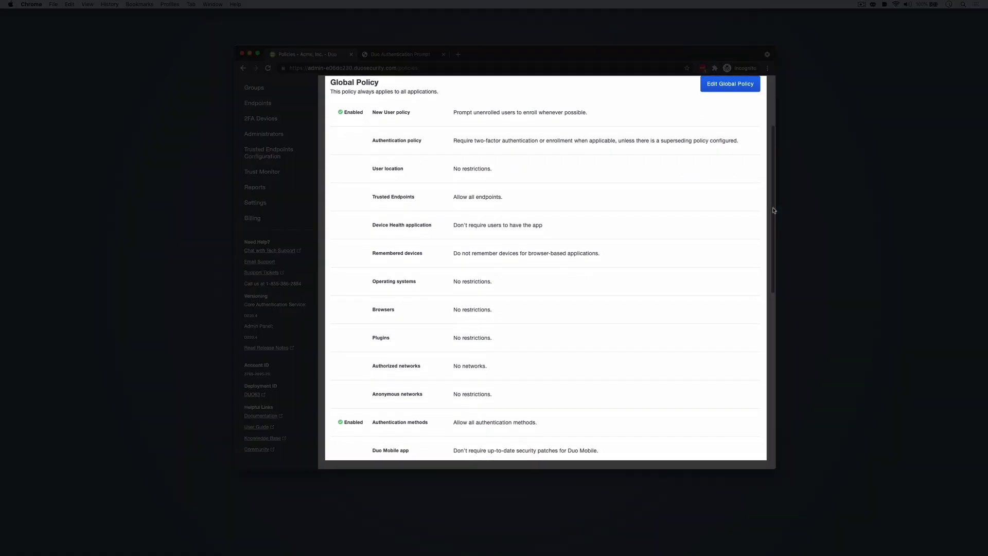
left_click_drag(774, 211, 768, 158)
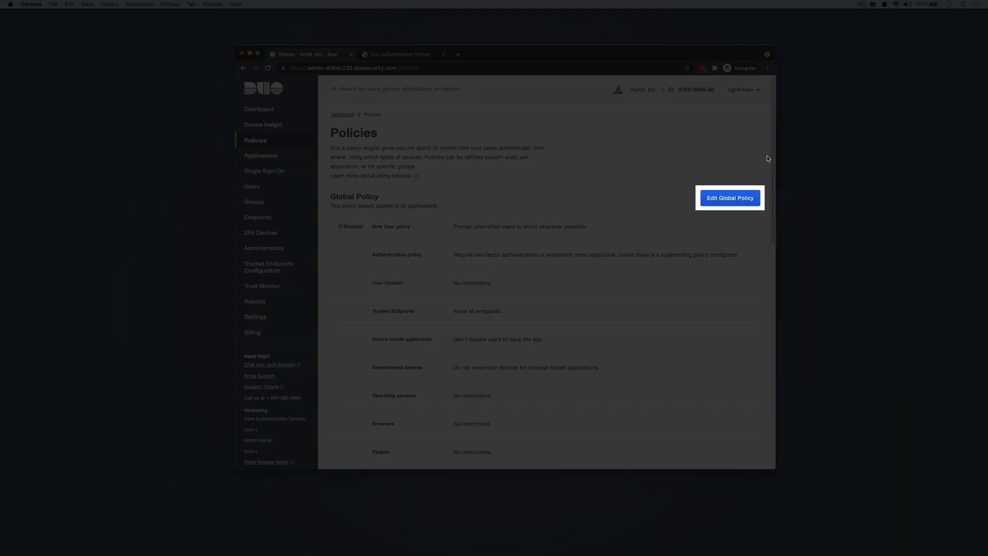
Step: Edit the Global Policy so its New User policy is Deny access, and save the policy
left_click(730, 197)
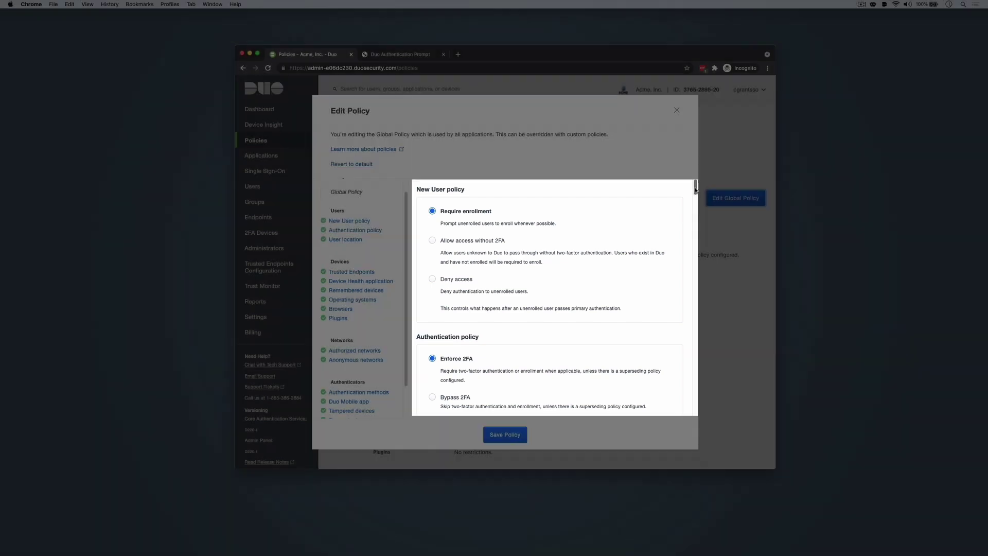
left_click_drag(694, 190, 671, 182)
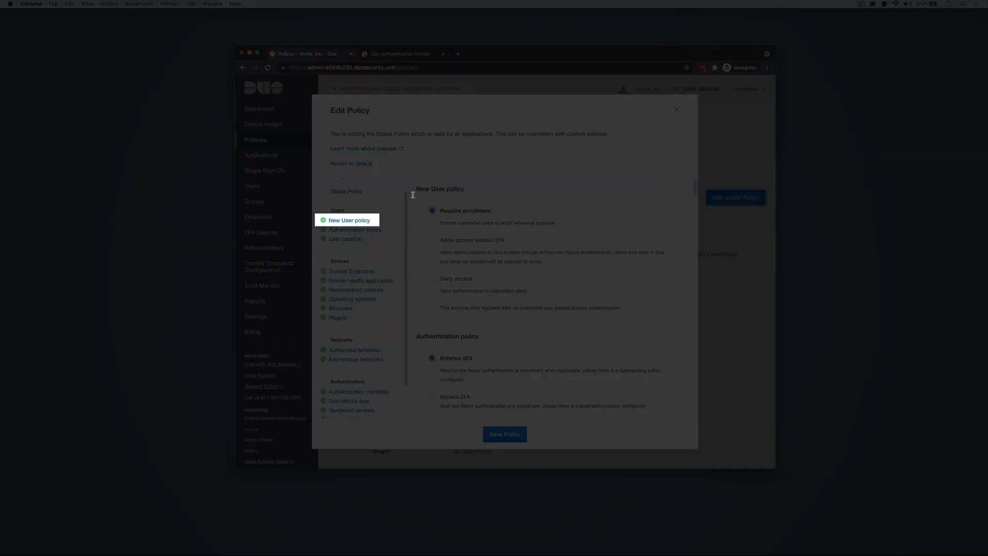
left_click(368, 222)
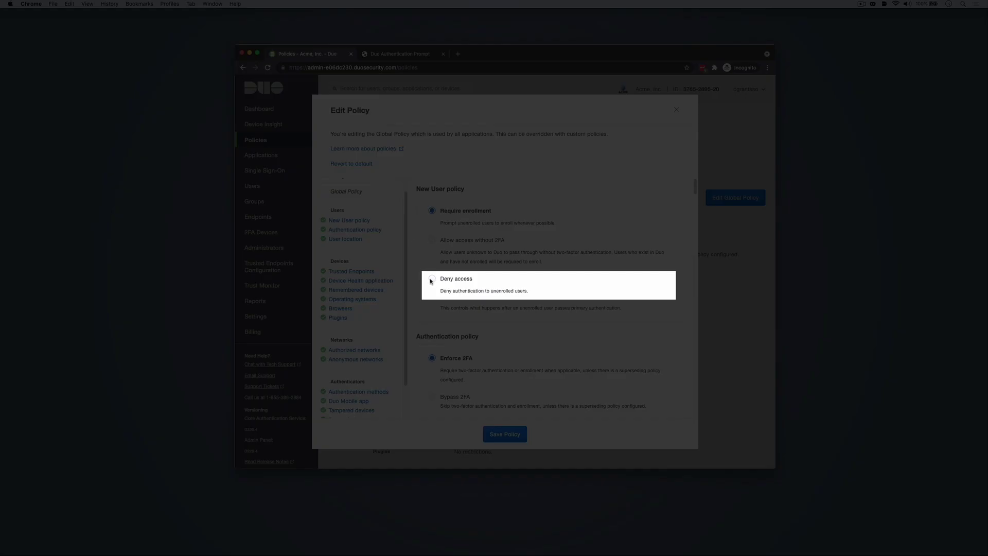
left_click(431, 279)
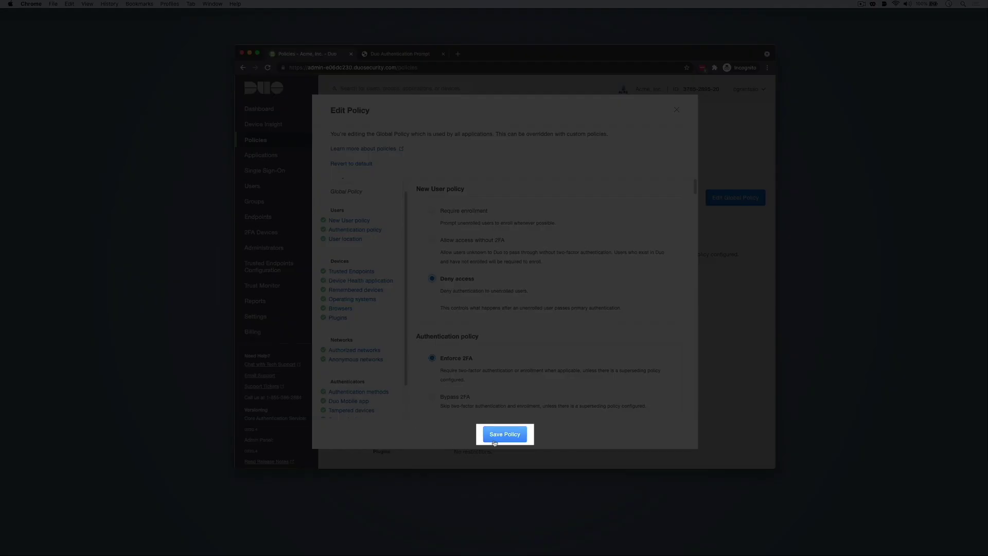
left_click(494, 437)
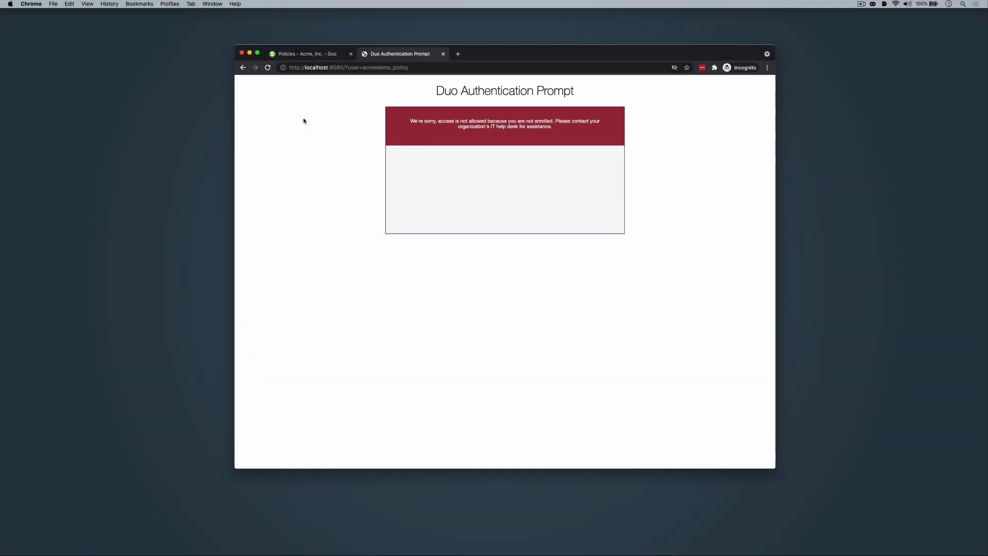
Step: Return to the Policies page, revert the Global Policy to its default settings, and save it
left_click(315, 58)
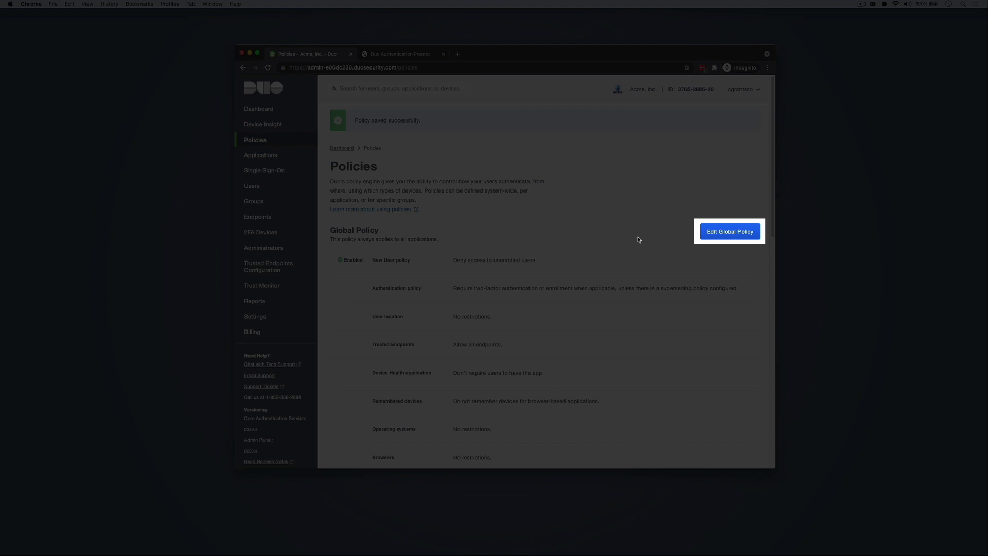
left_click(718, 236)
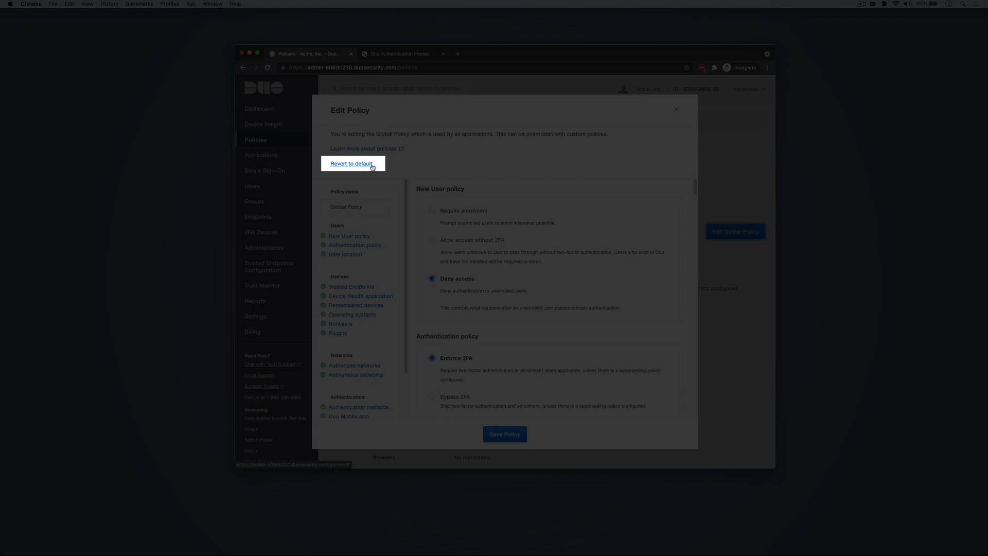
left_click(372, 164)
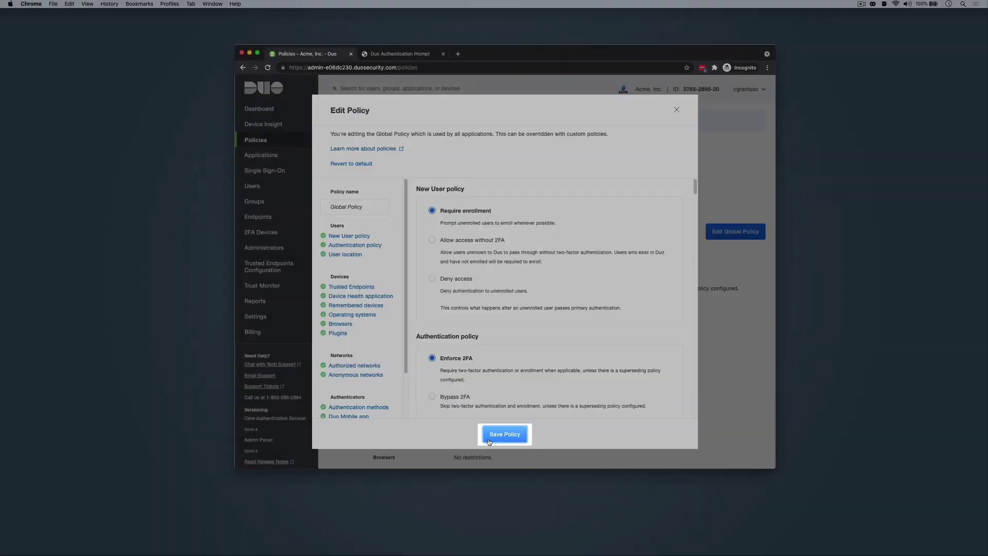
left_click(490, 437)
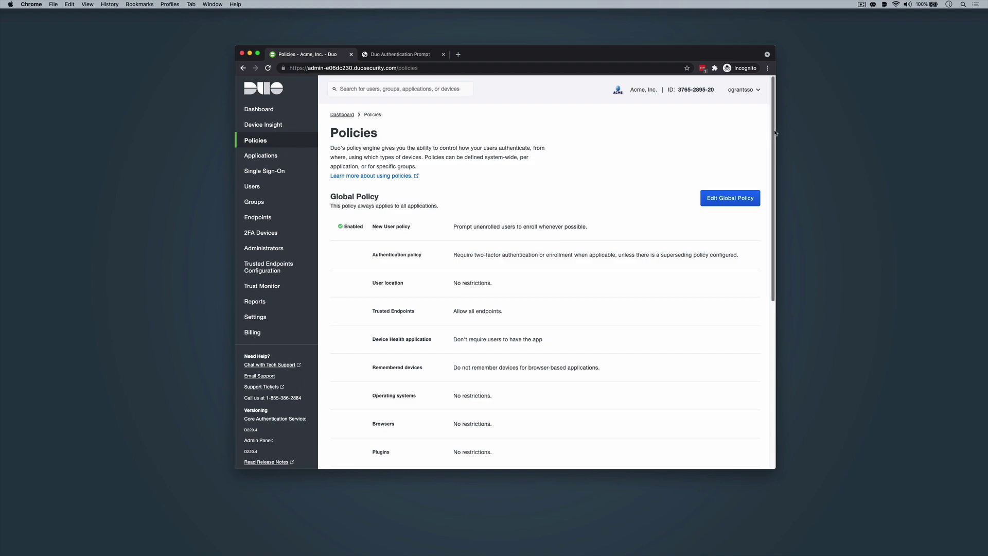
Step: Start a new custom policy and name it "Duo Push Only"
scroll(776, 269, "down", 5)
scroll(776, 270, "down", 2)
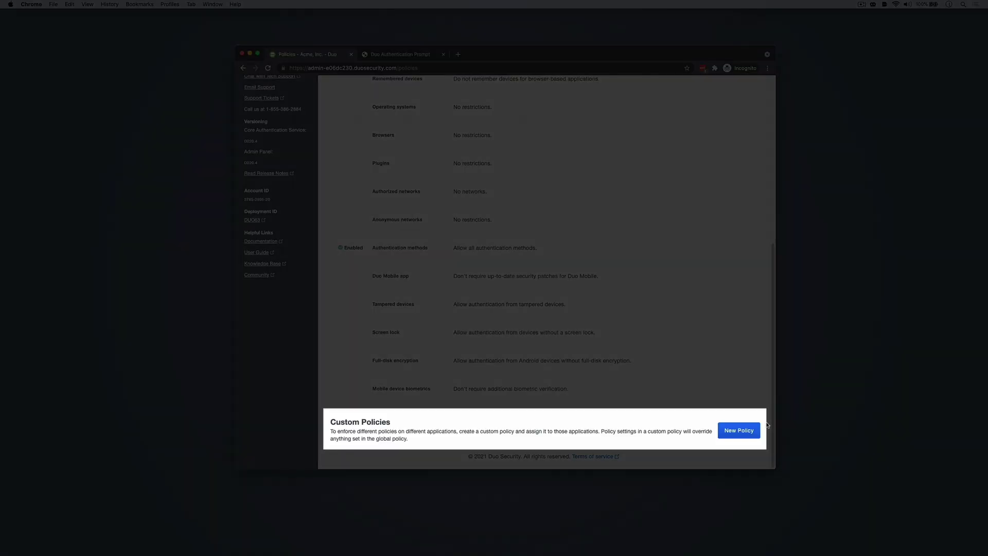
left_click(744, 431)
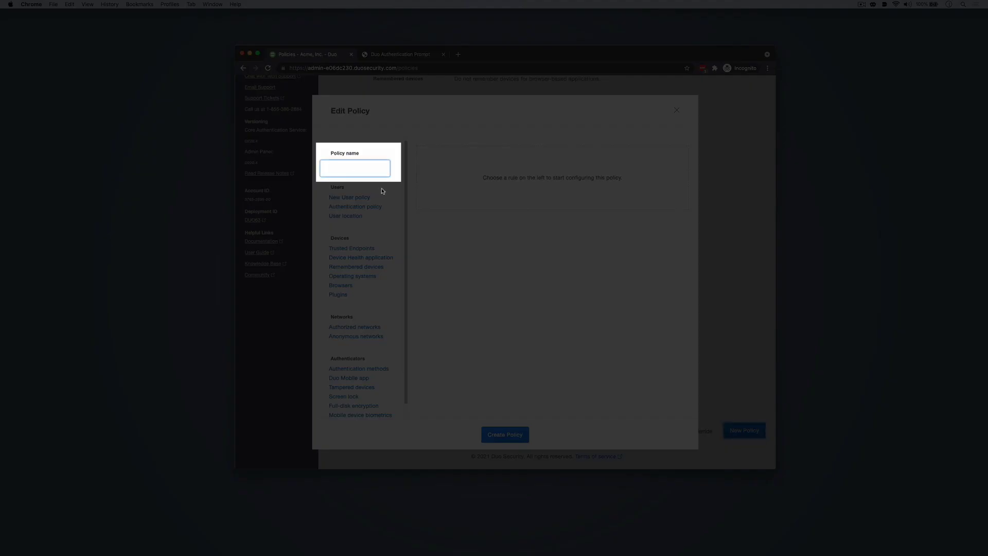
type("Duo Push")
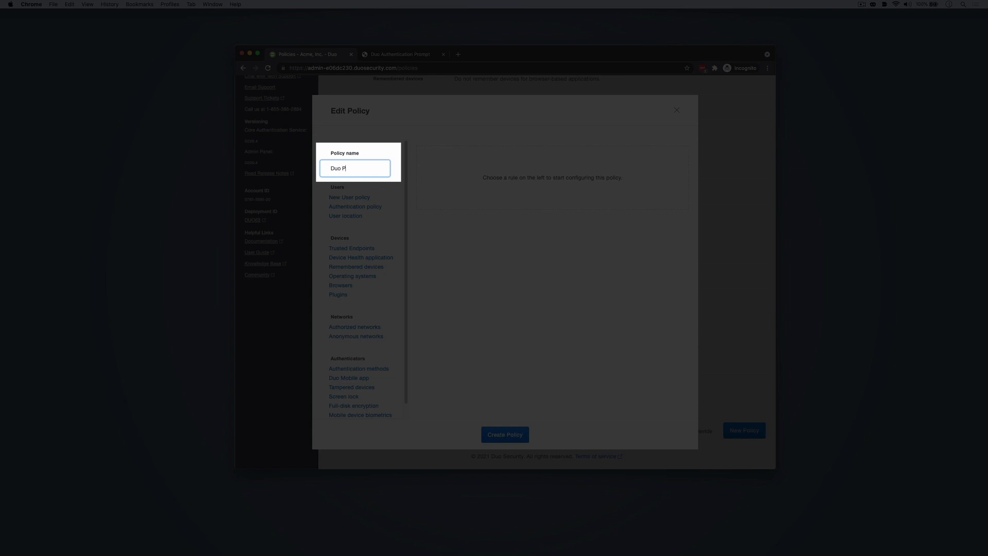
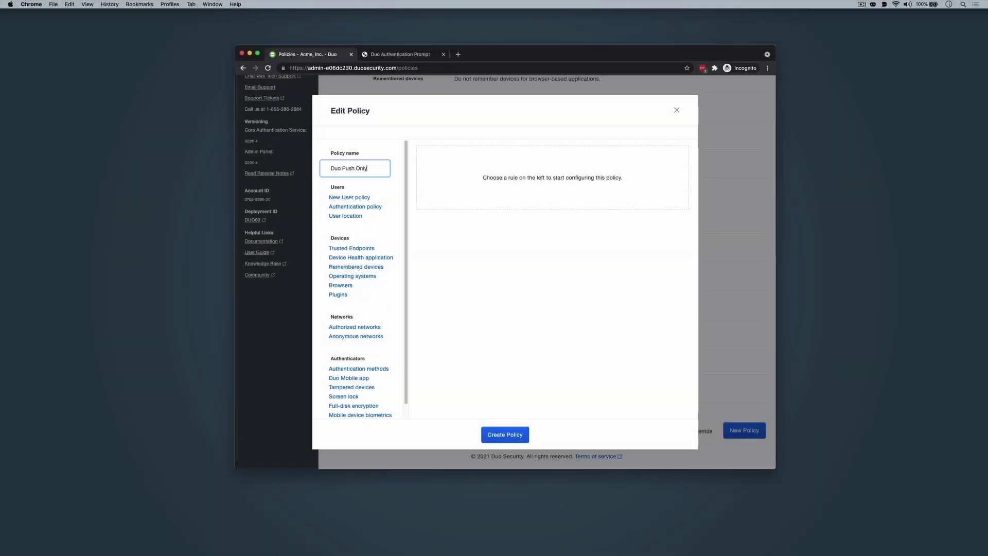
Step: Add the Authentication methods rule allowing only Duo Push, with every other method disabled, and create the policy
scroll(382, 340, "down", 1)
left_click(388, 356)
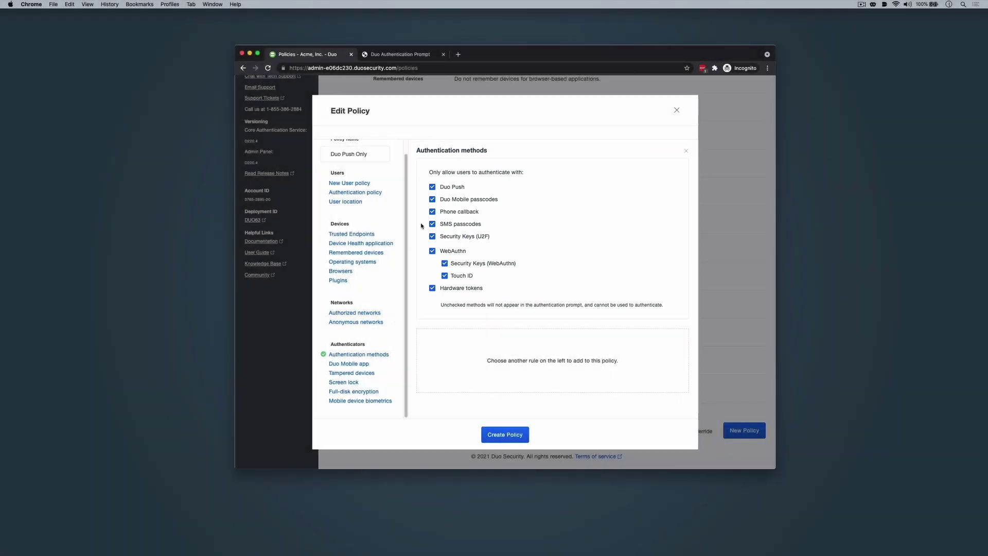
left_click(433, 199)
left_click(432, 211)
left_click(432, 223)
left_click(432, 236)
left_click(433, 250)
left_click(431, 288)
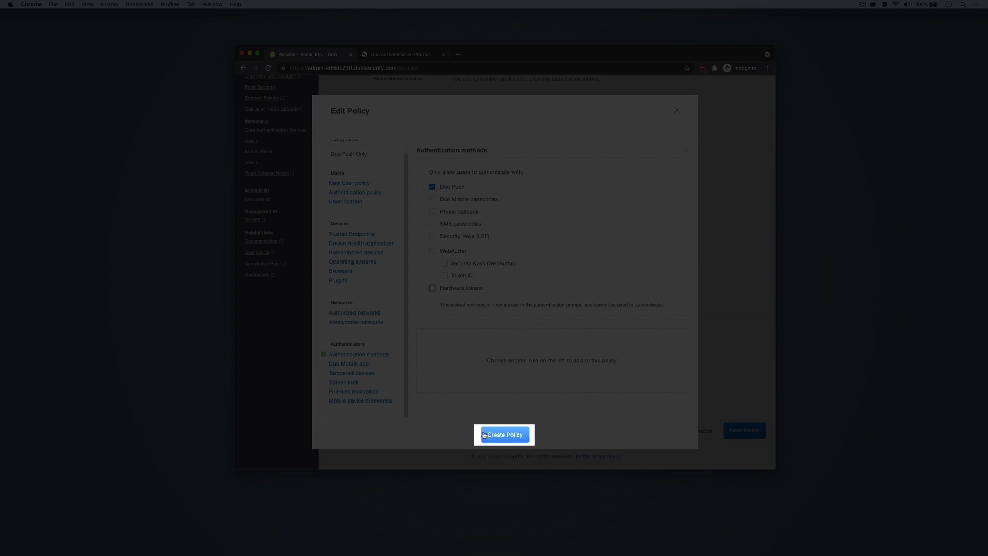
key("Return")
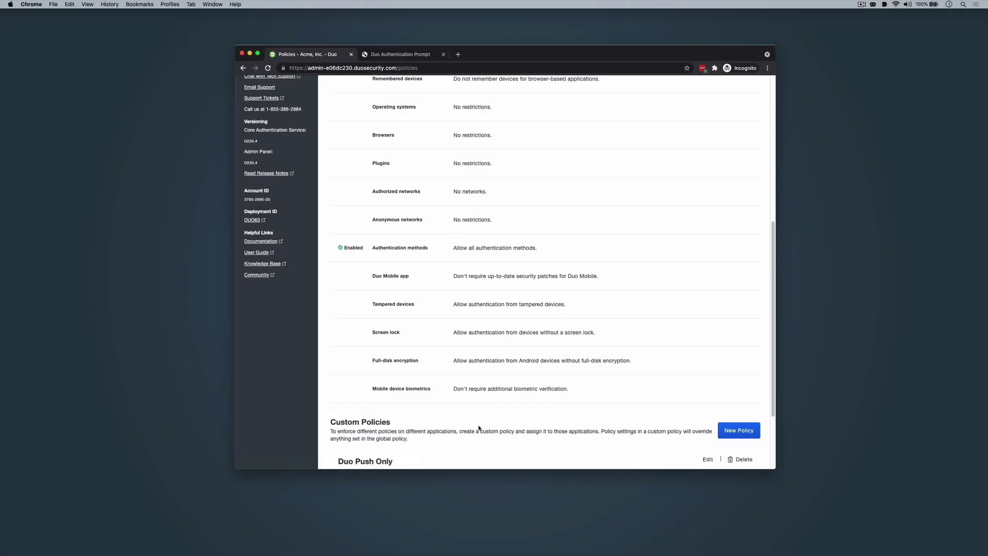
scroll(474, 432, "down", 4)
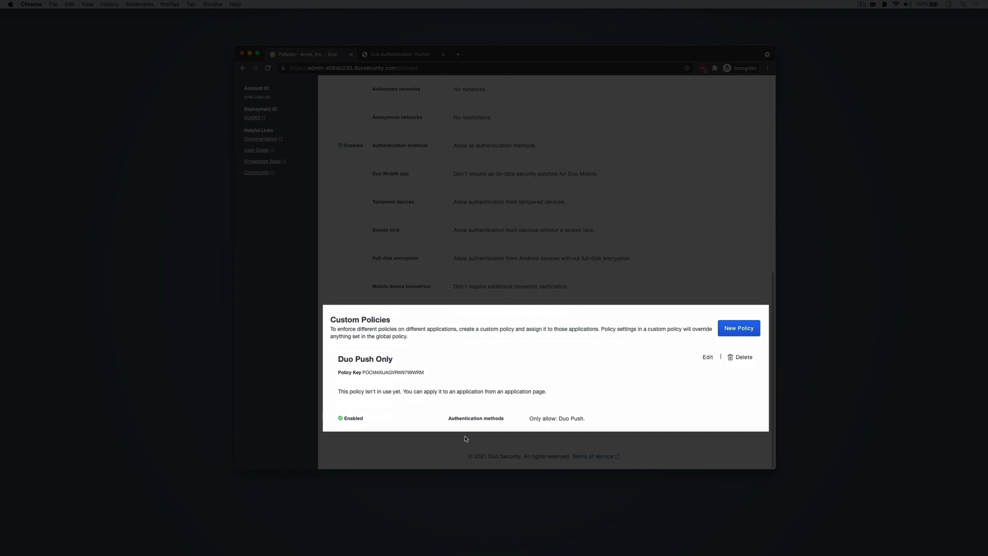
Step: Open the settings of Example Web Application from the Applications list
scroll(466, 437, "up", 15)
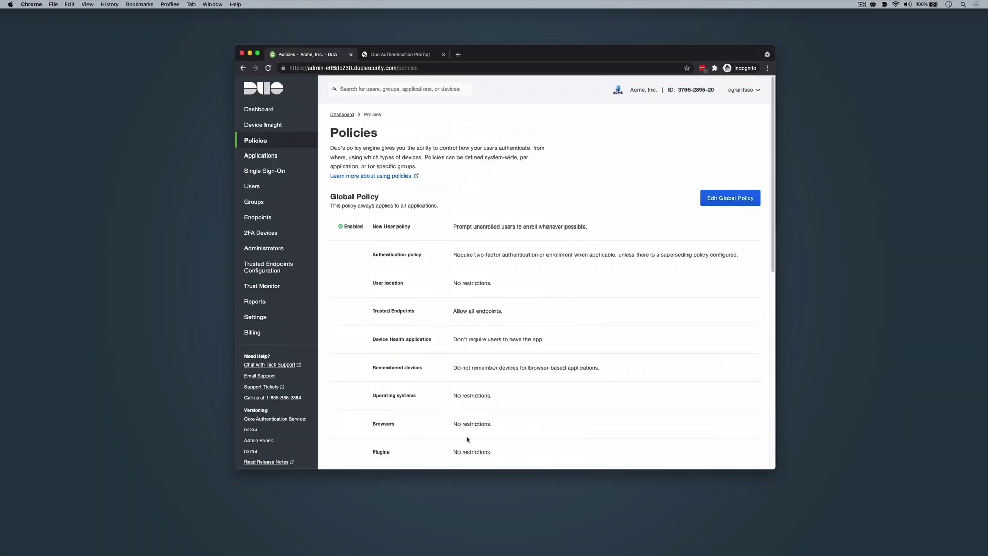
left_click(288, 156)
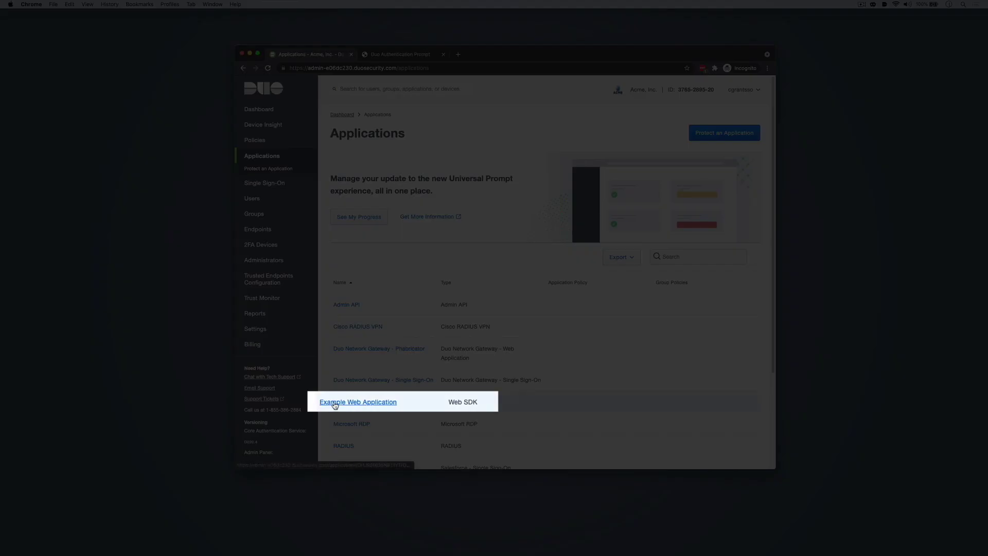
left_click(334, 405)
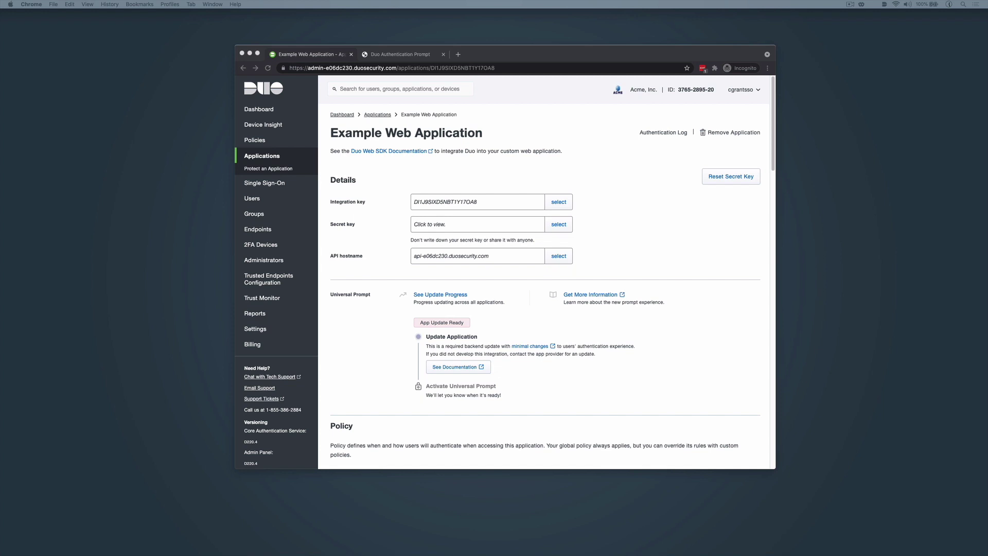
Step: Apply the Duo Push Only policy to all users of Example Web Application
left_click_drag(775, 125, 775, 195)
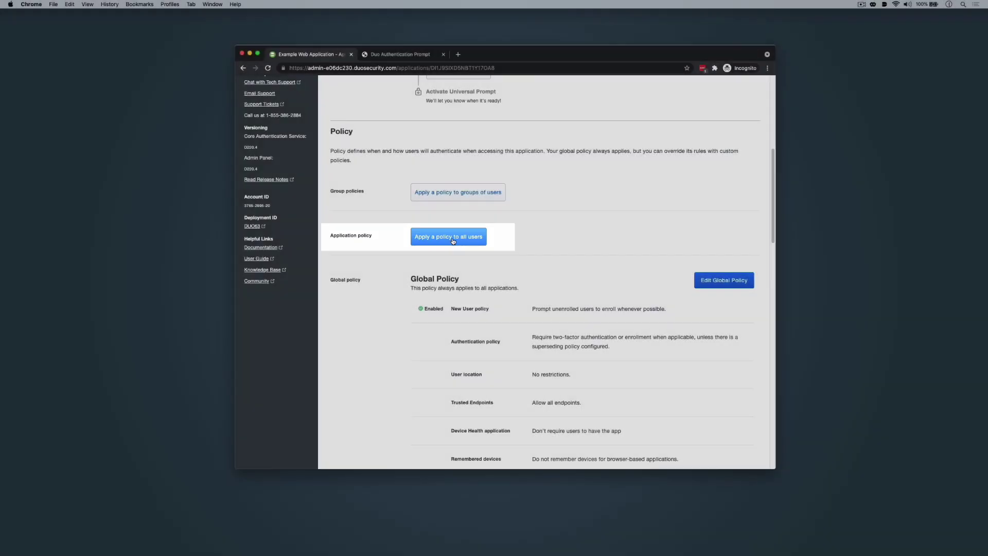
left_click(453, 241)
left_click(450, 259)
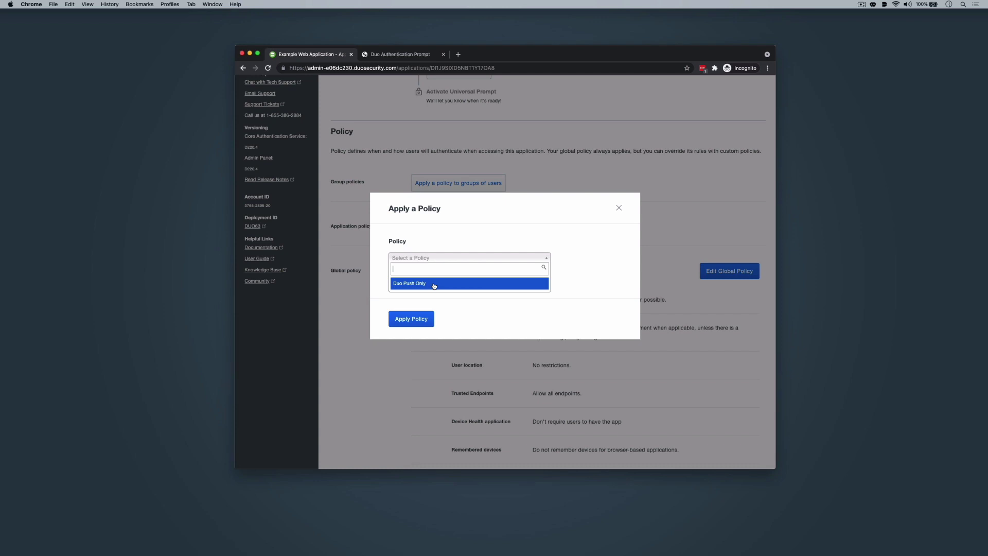
left_click(433, 284)
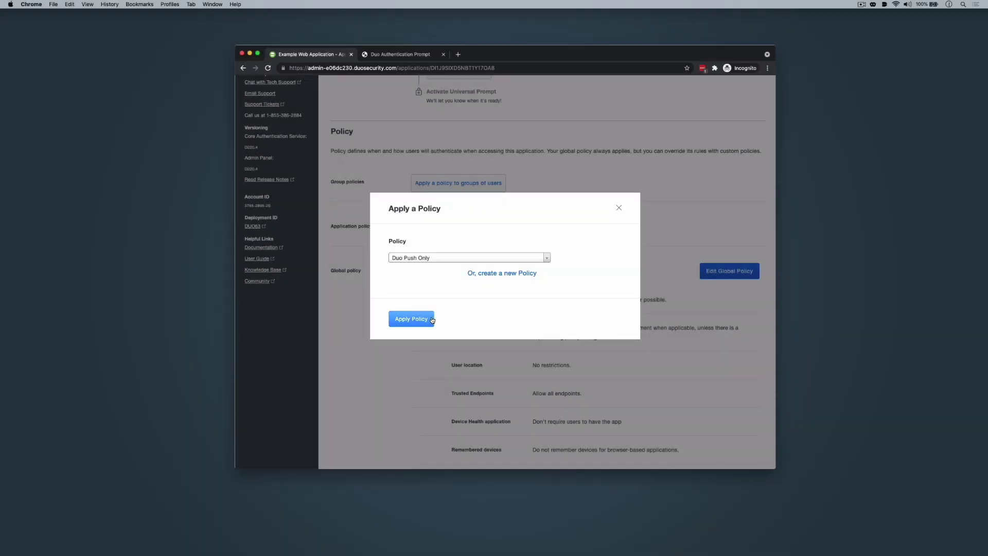
left_click(431, 319)
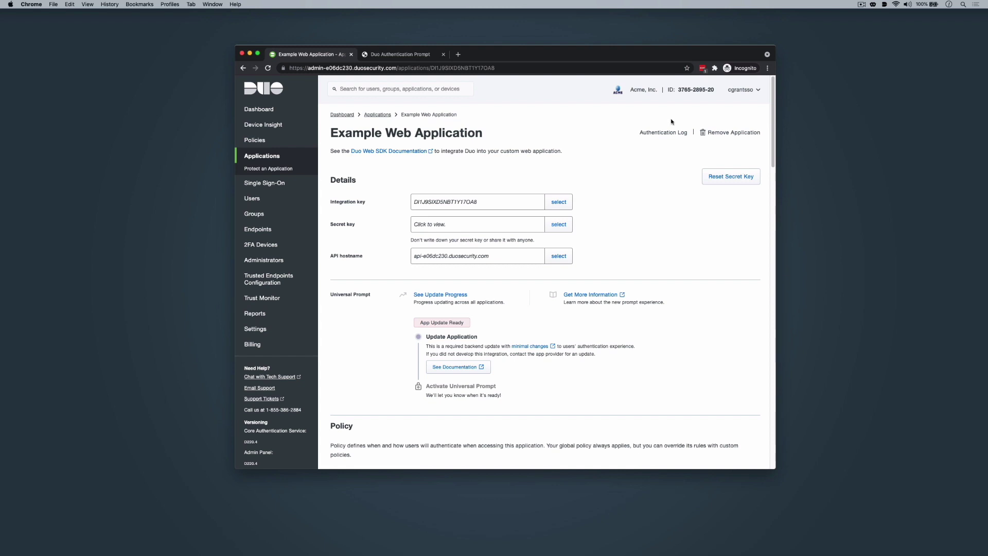
Step: Start applying a group policy to Example Web Application by creating a new policy named "No Anonymous Networks"
left_click_drag(774, 116, 766, 189)
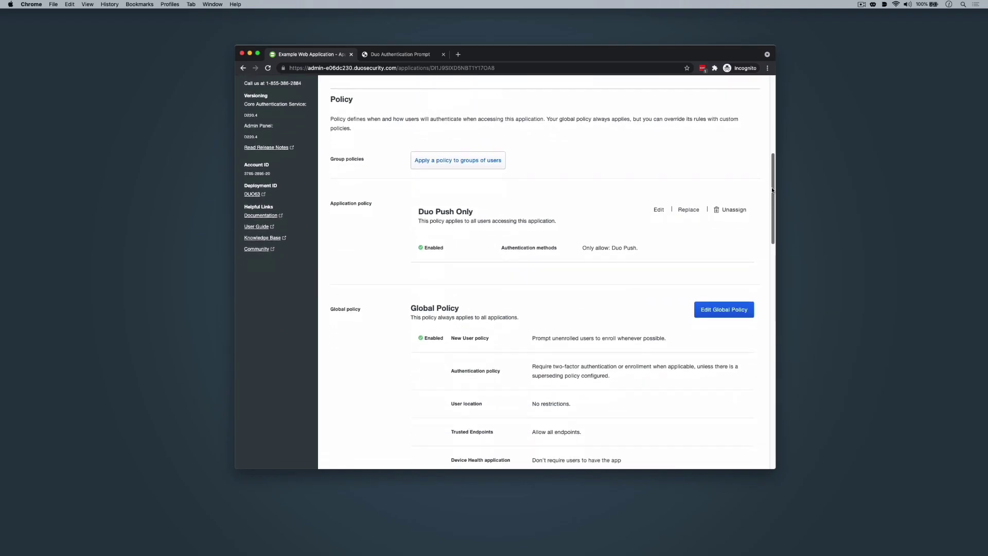
left_click(500, 165)
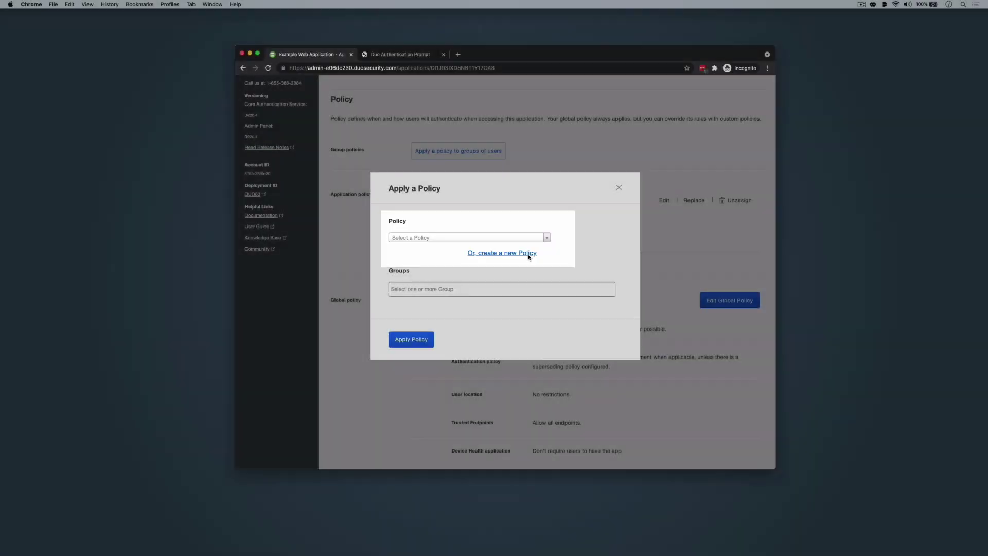
left_click(530, 255)
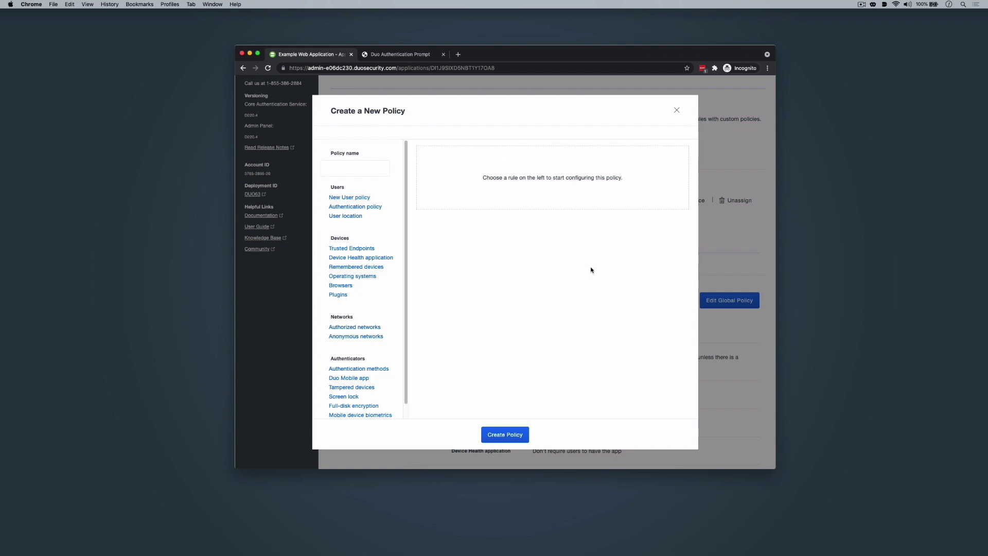
left_click(354, 168)
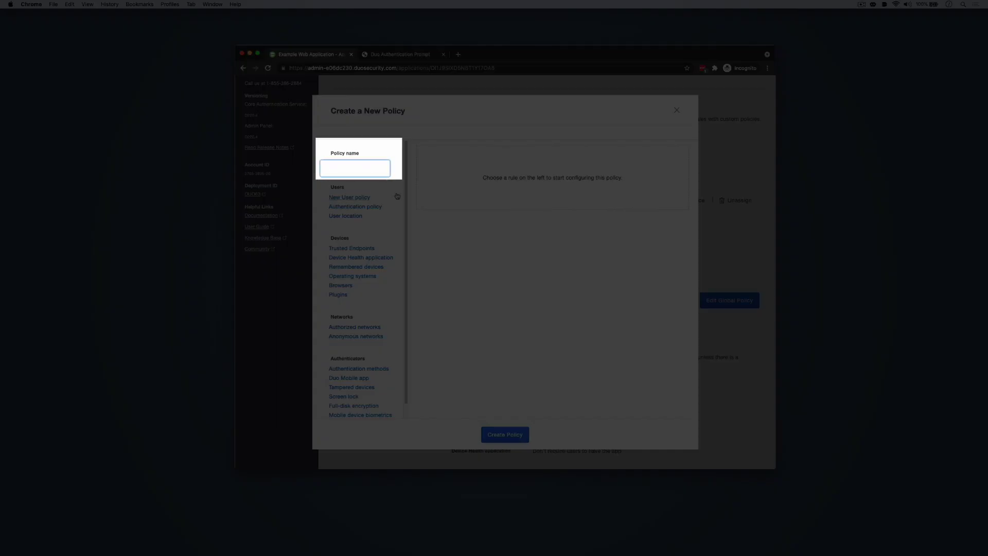
type("No A")
type("nonymous Networks")
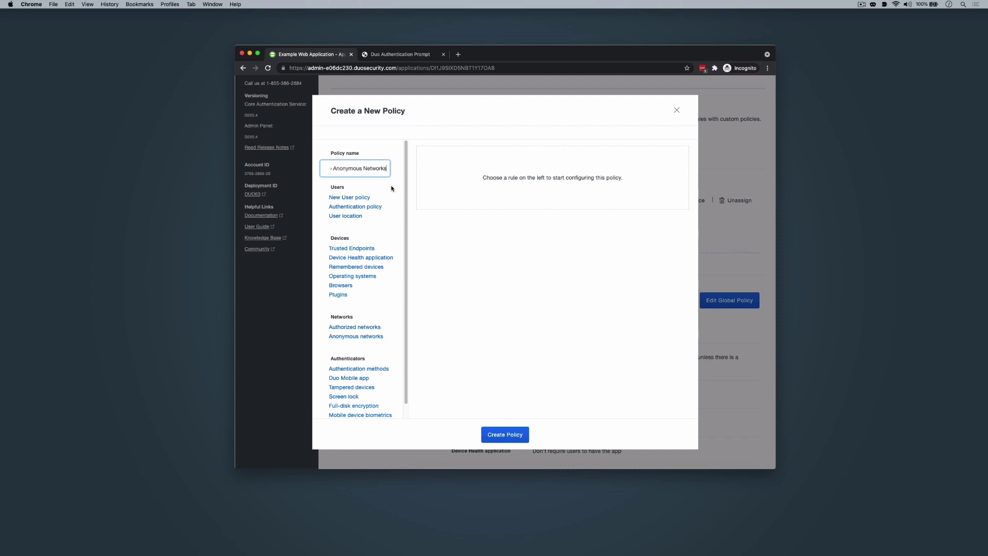
Step: Add the Anonymous networks rule with access denied for users on proxies, Tor or VPN, and create the policy
scroll(384, 309, "down", 2)
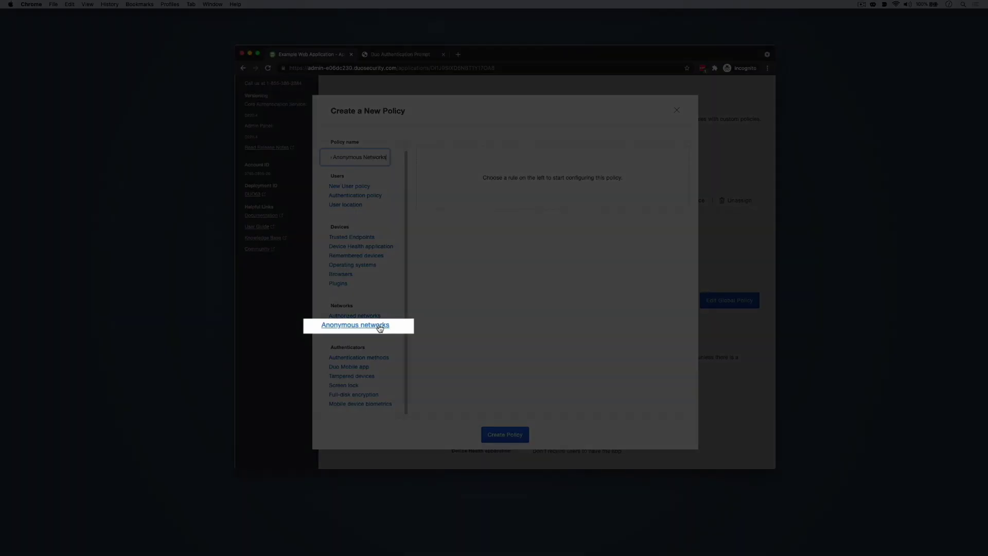
left_click(379, 327)
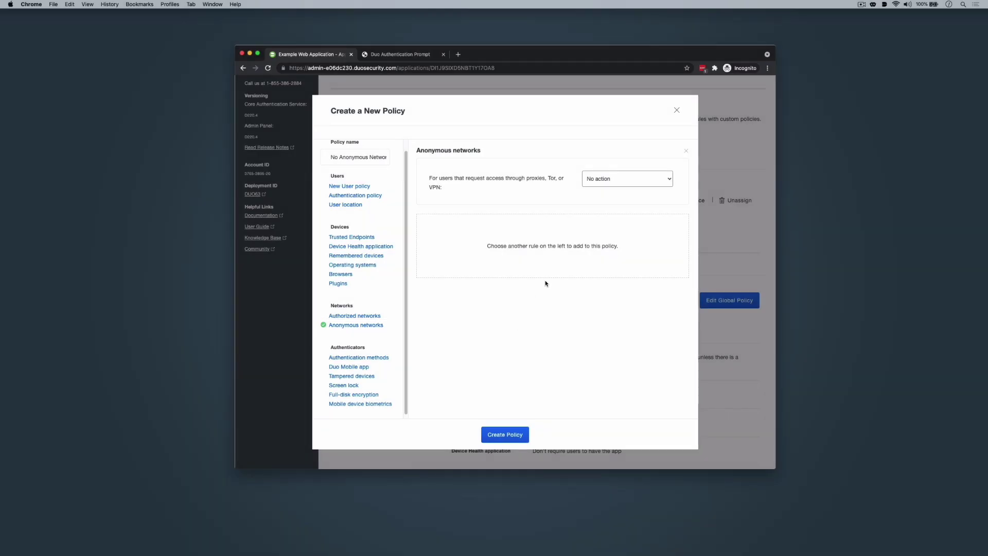
left_click(626, 179)
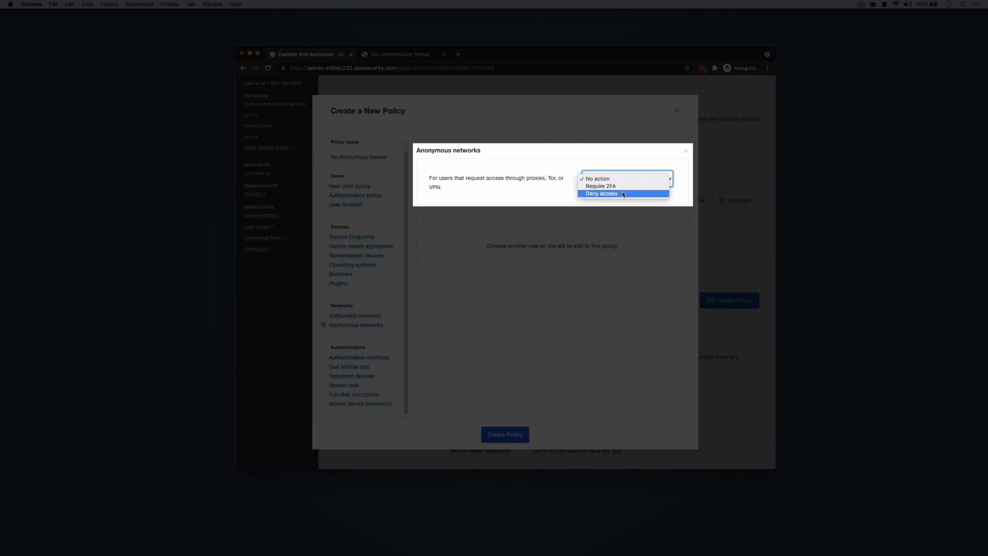
left_click(624, 194)
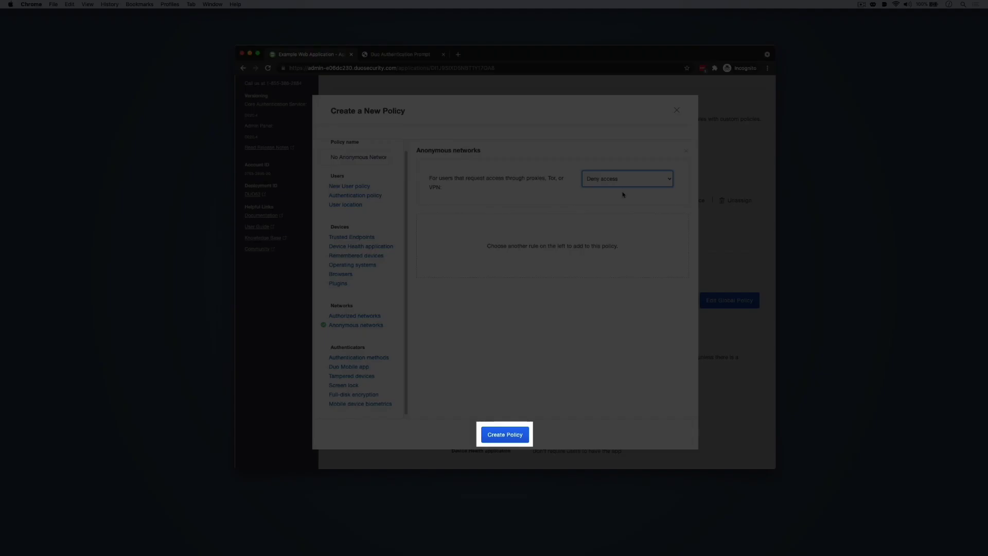
left_click(521, 434)
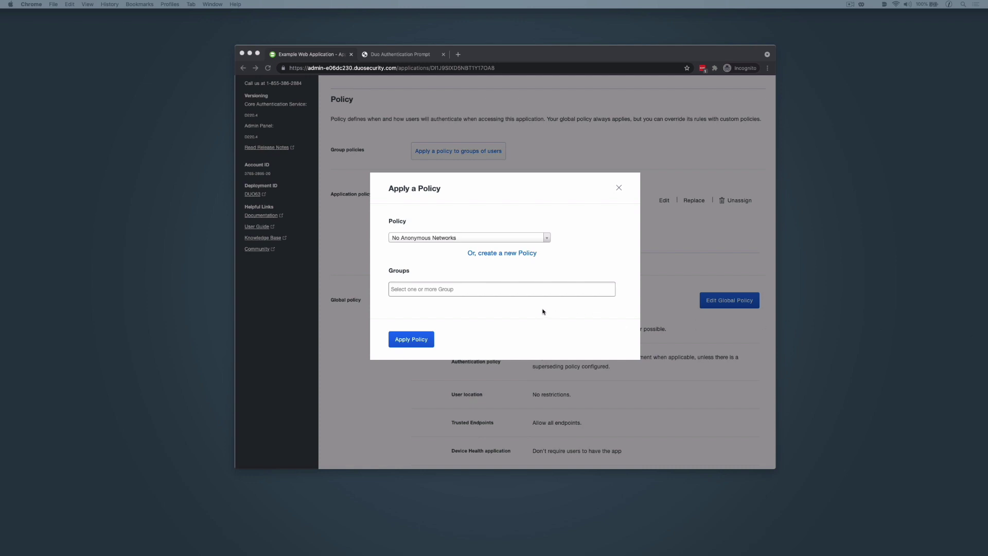
Step: Apply the No Anonymous Networks policy to the Acme-ITAdmins group
left_click(505, 289)
left_click(450, 288)
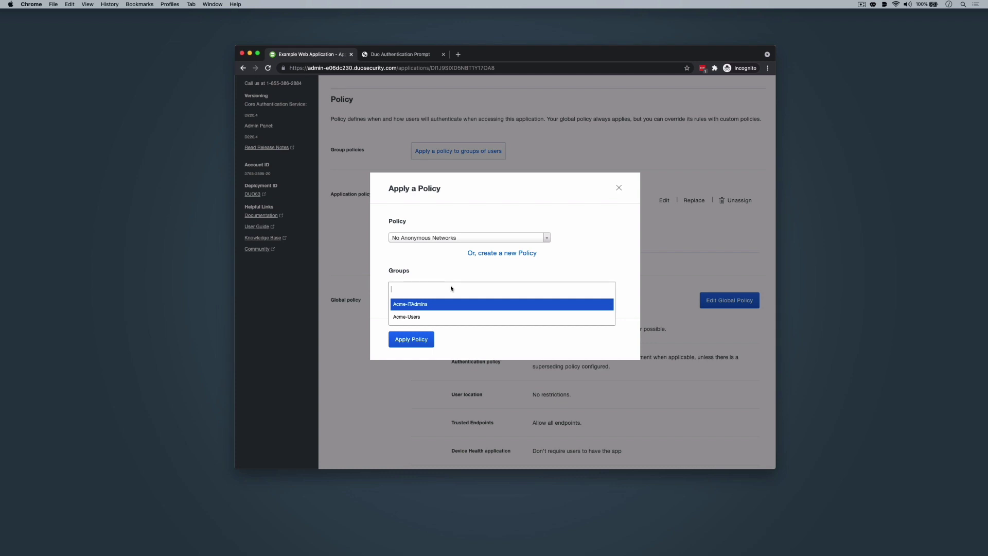
left_click(494, 305)
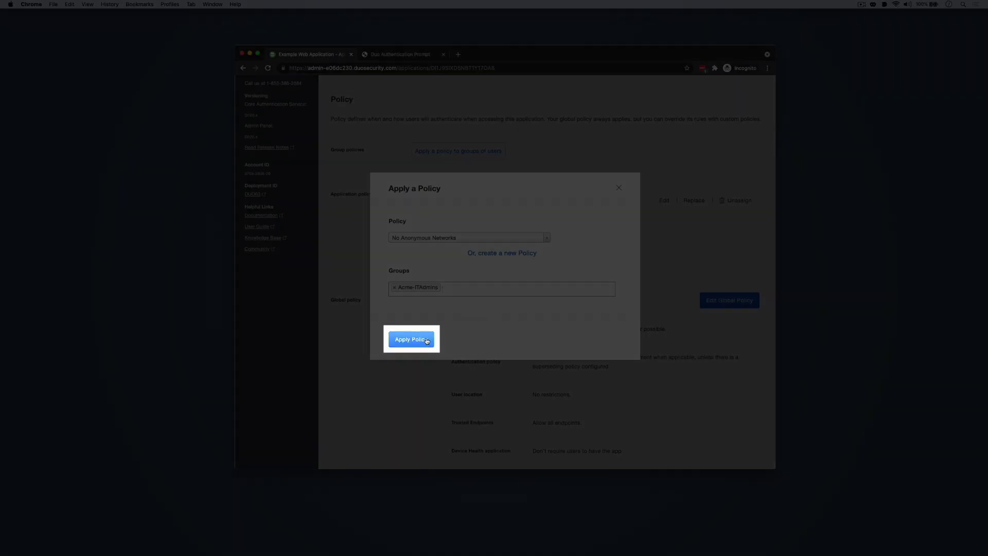
left_click(425, 339)
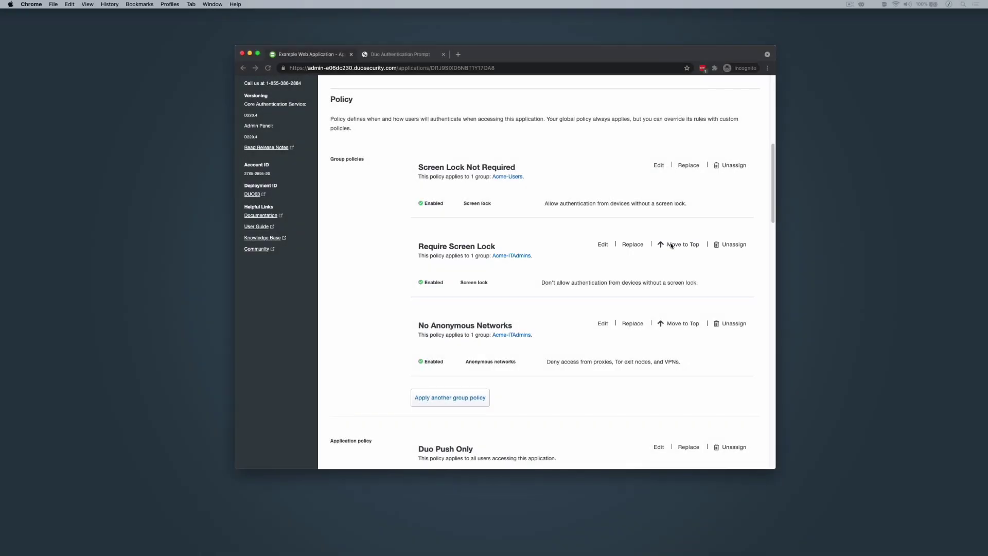
Step: Prioritise the Require Screen Lock group policy above all others and unassign No Anonymous Networks from the application
left_click(675, 245)
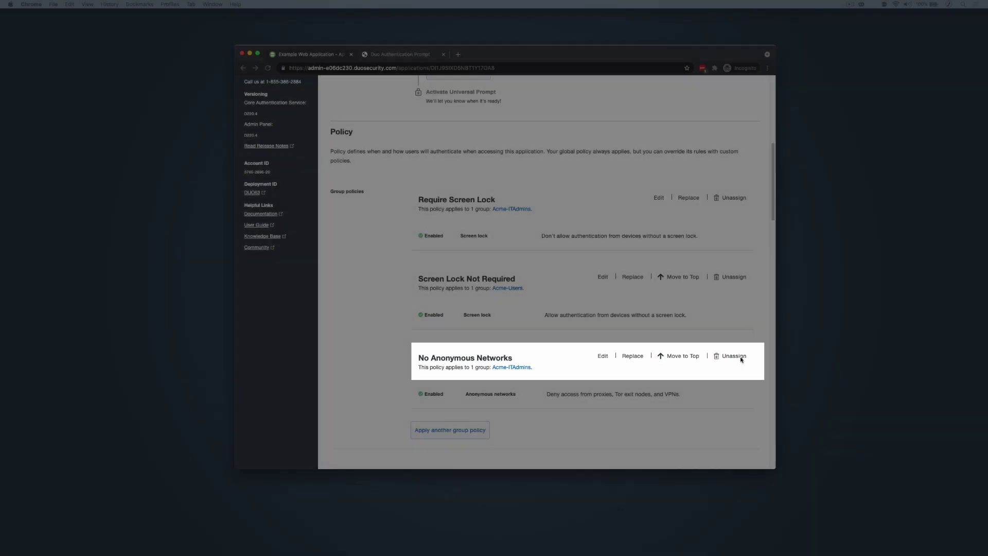
left_click(741, 359)
key("Return")
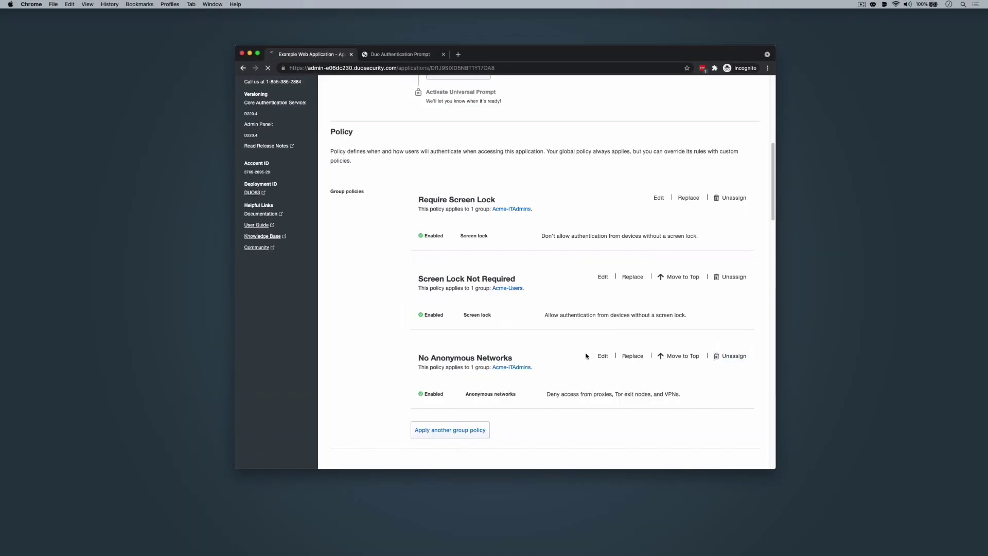
Step: Delete the No Anonymous Networks policy from the account's Policies page
scroll(608, 309, "up", 6)
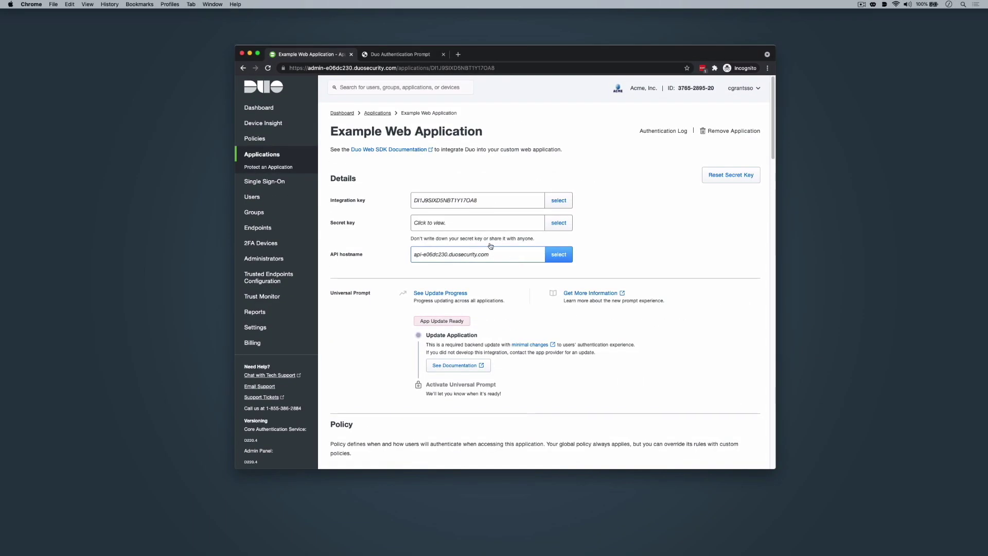
left_click(255, 139)
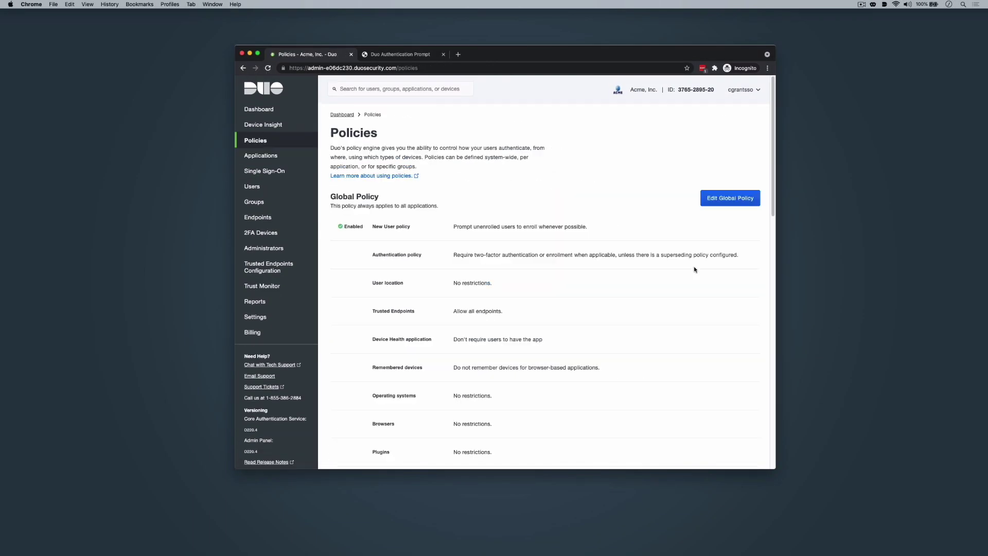
scroll(684, 272, "down", 20)
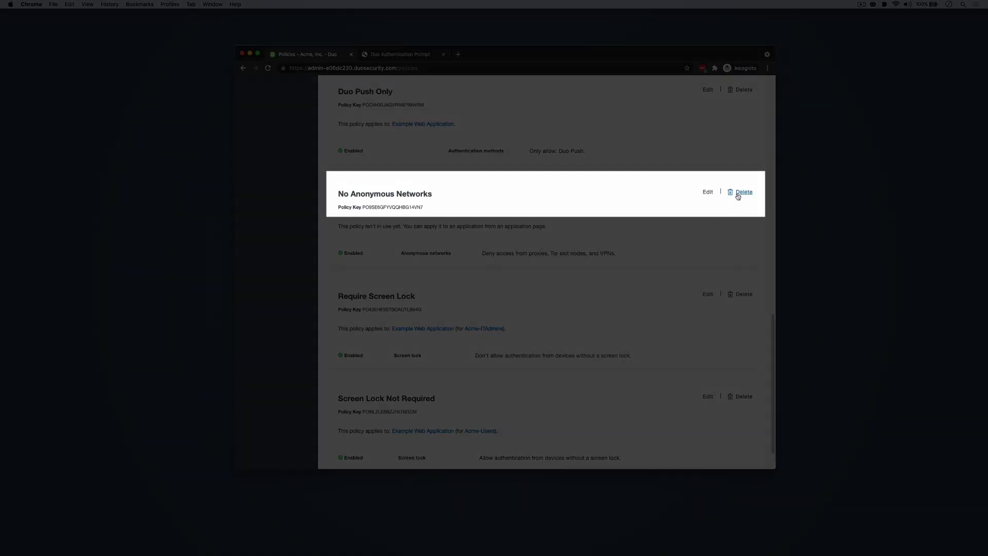
left_click(741, 192)
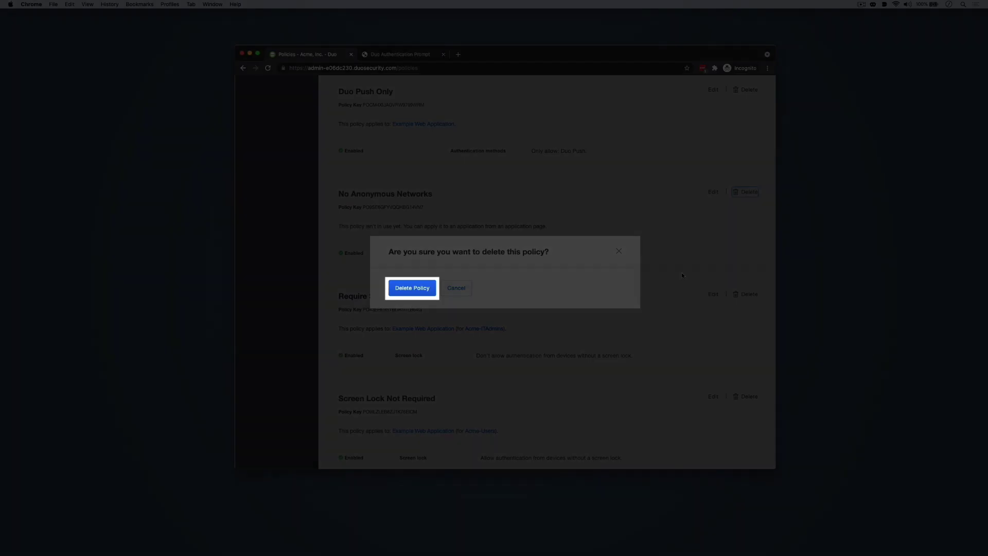
left_click(429, 293)
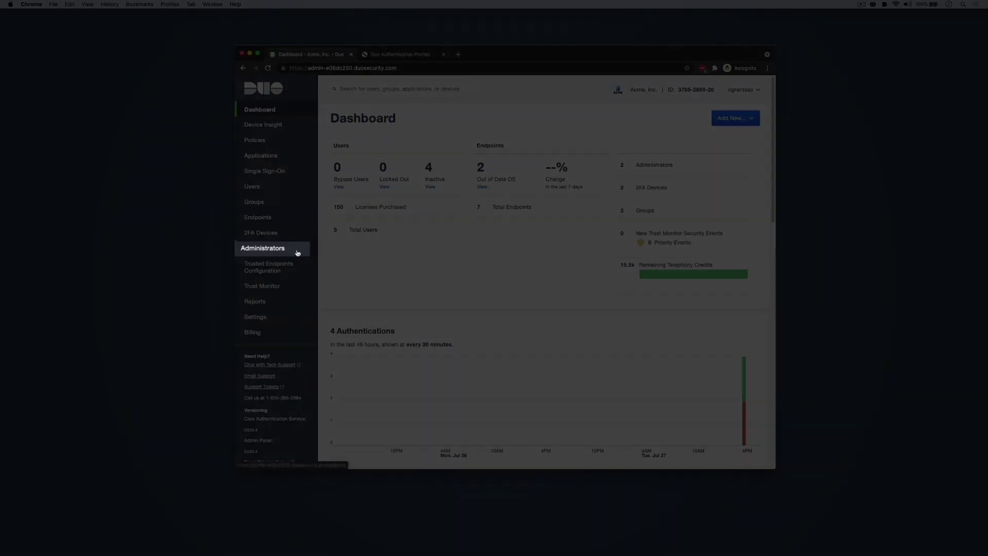
Step: Open the signed-in administrator's own profile from the Administrators list
left_click(297, 253)
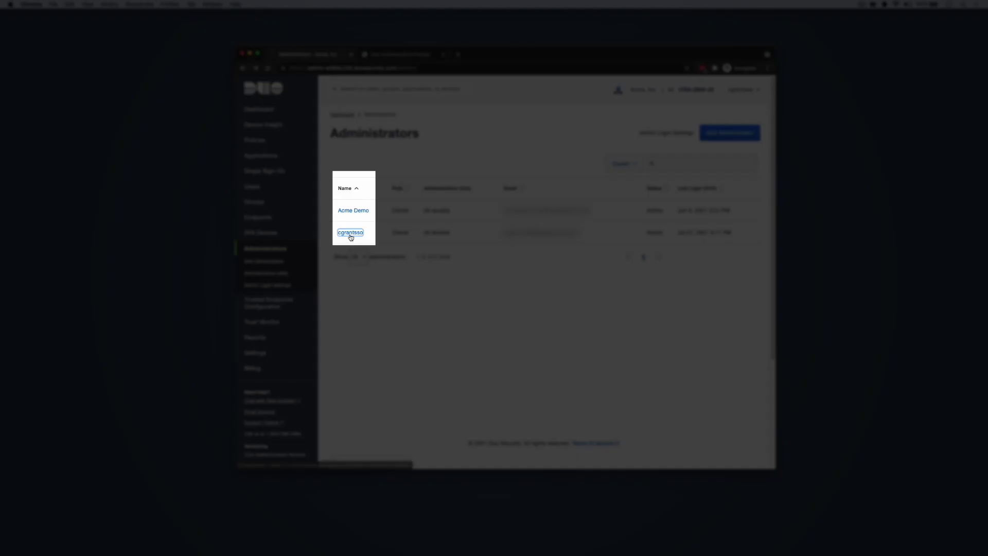
left_click(350, 233)
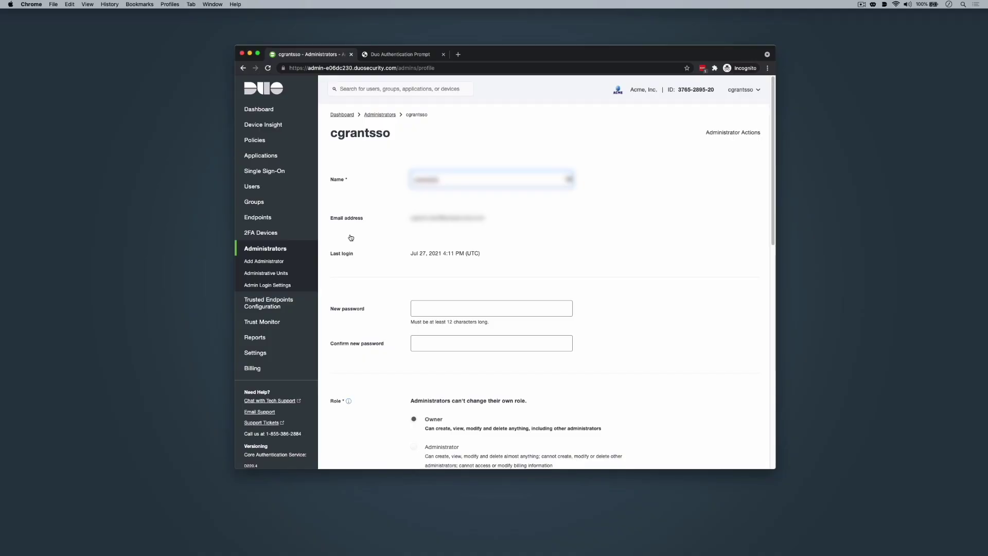